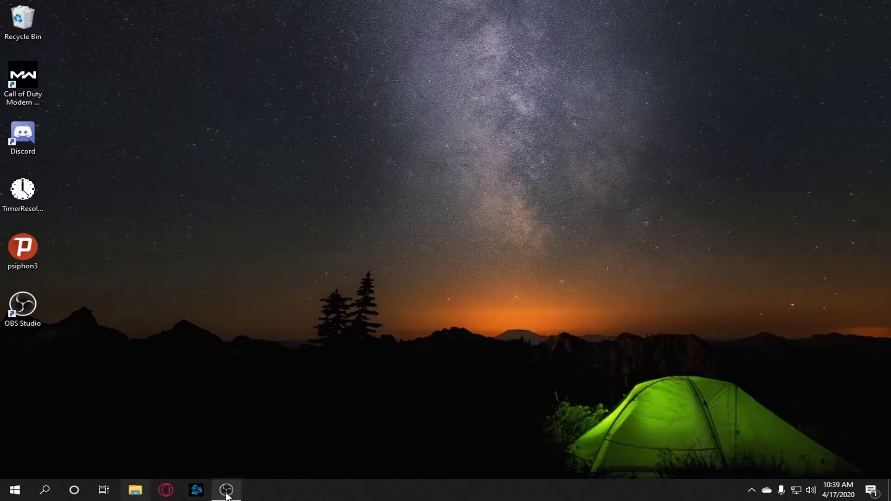
Go to Settings > Update & Security and start a new Windows Update check.
drag(763, 154, 482, 288)
click(14, 490)
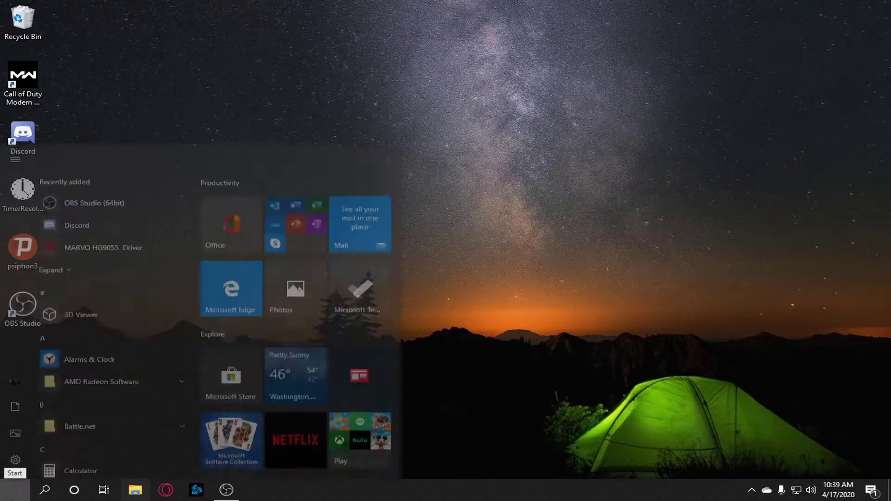
click(15, 438)
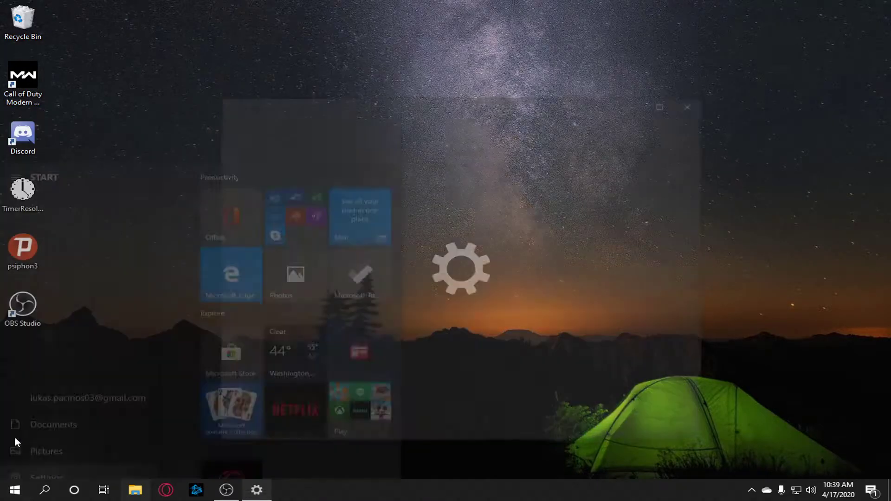
scroll(430, 331, down, 2)
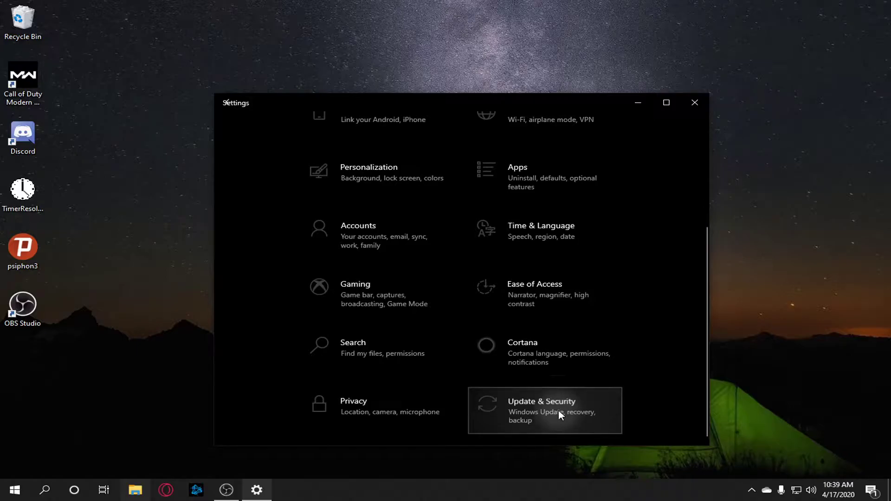
click(559, 409)
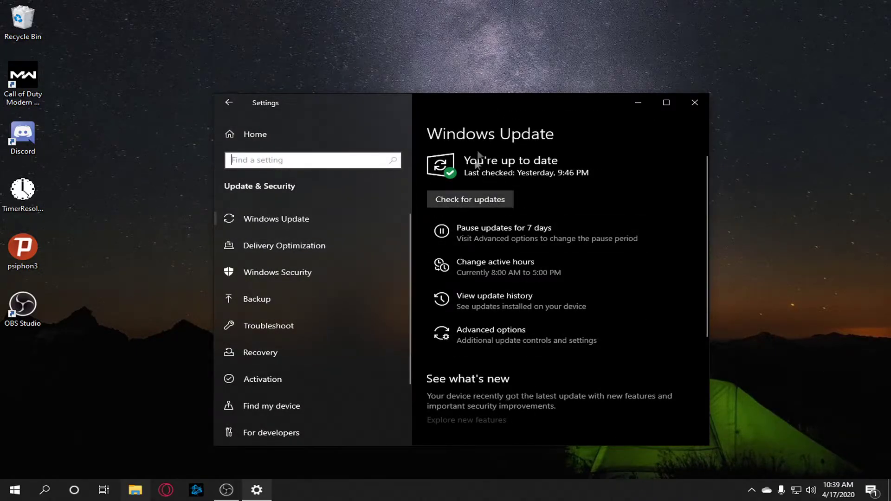
click(464, 204)
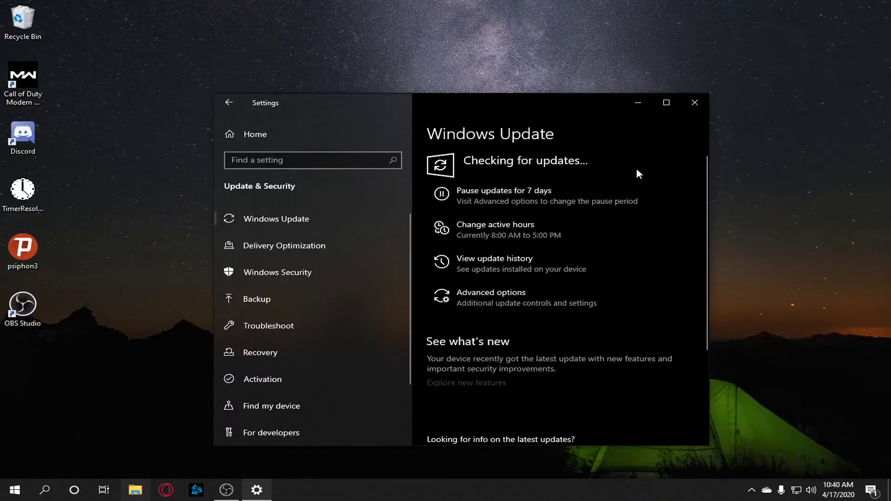
Close Windows Settings and return to the desktop.
click(704, 102)
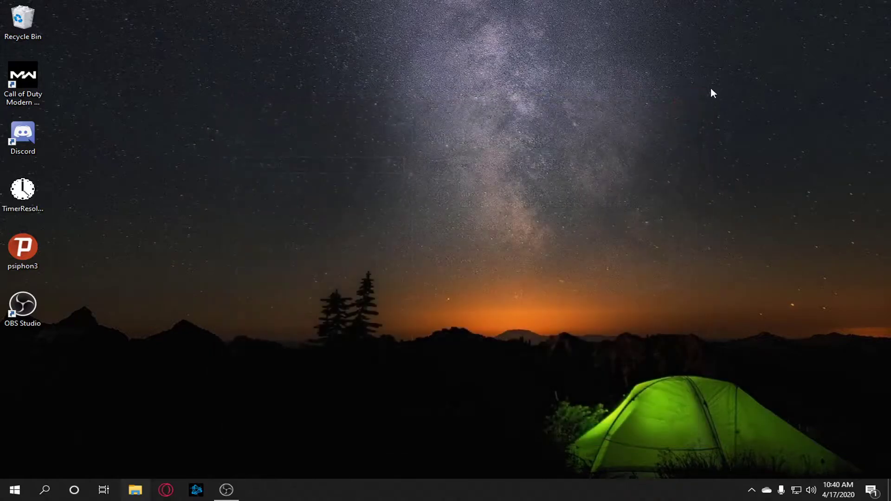
drag(710, 87, 318, 319)
right_click(380, 181)
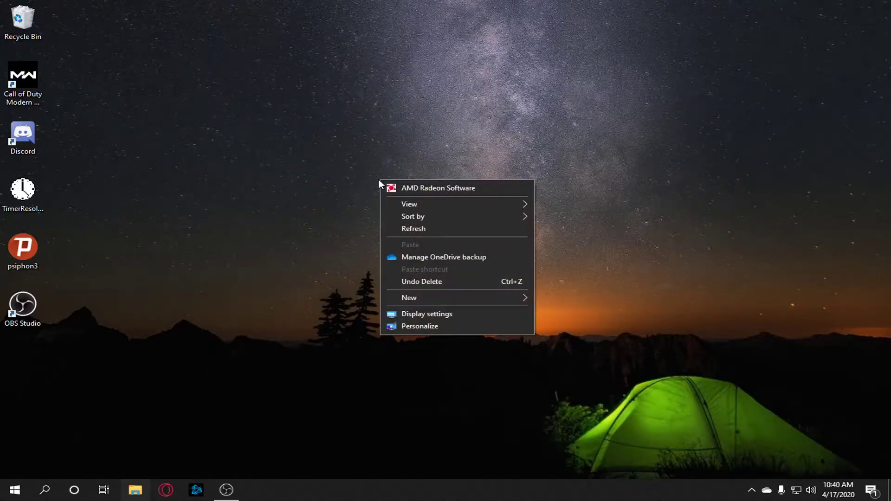
click(849, 204)
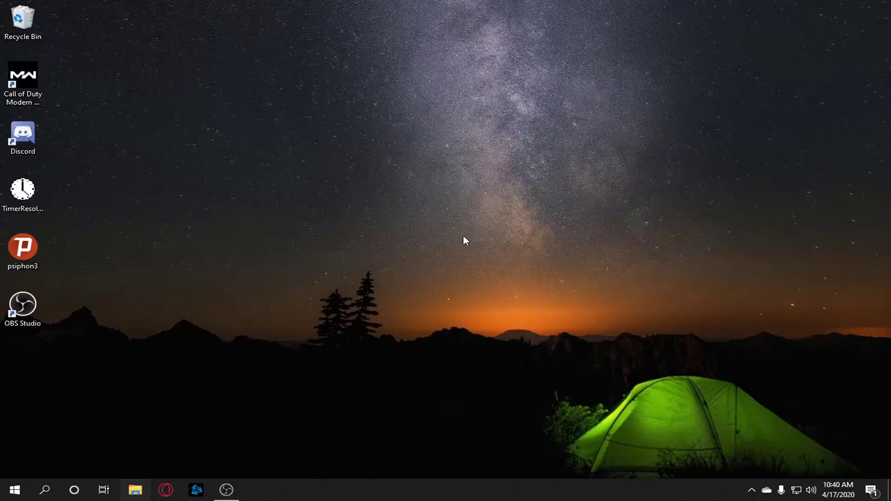
In AMD Radeon Software Home, check for driver updates to confirm 20.4.1 is current, then close it.
right_click(410, 160)
click(435, 169)
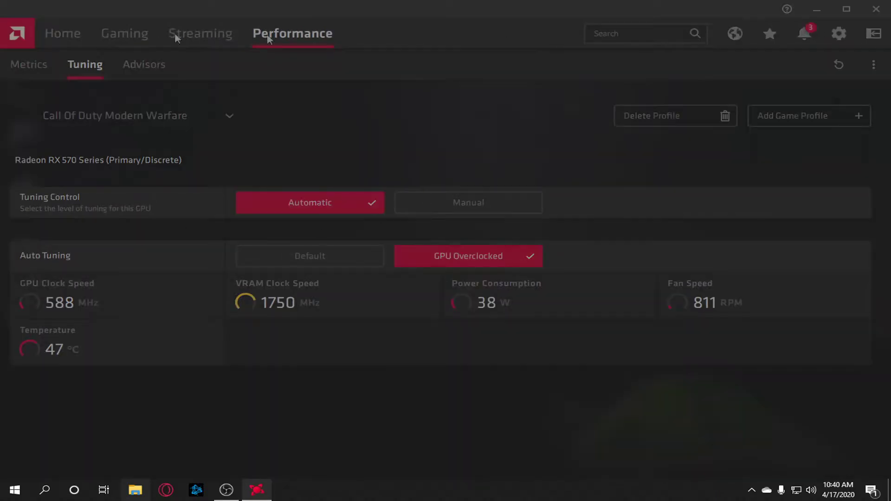
click(68, 35)
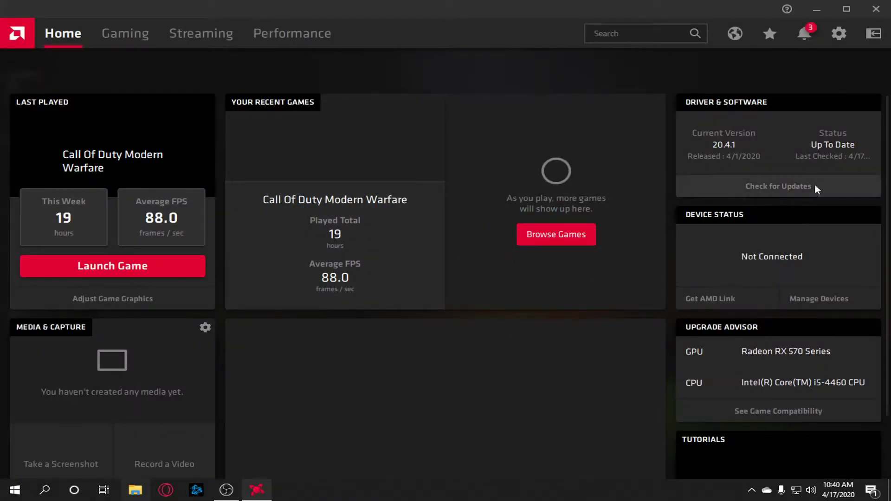
click(778, 189)
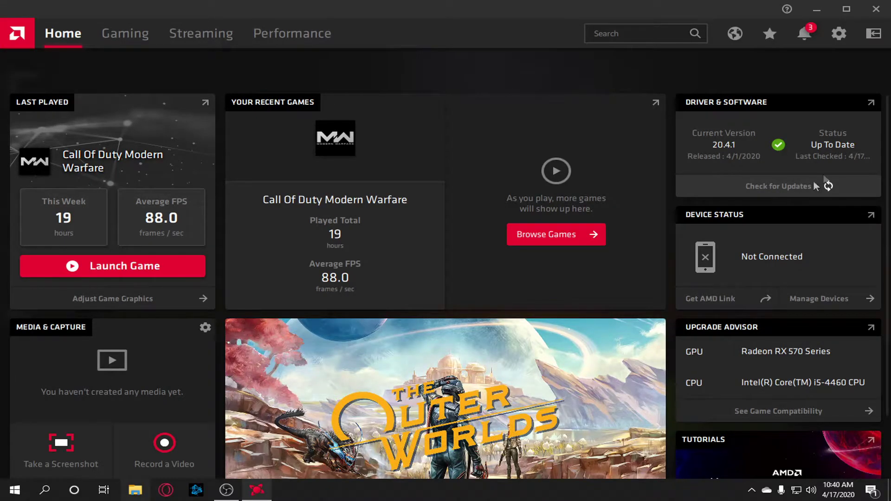
click(876, 9)
drag(875, 8, 153, 351)
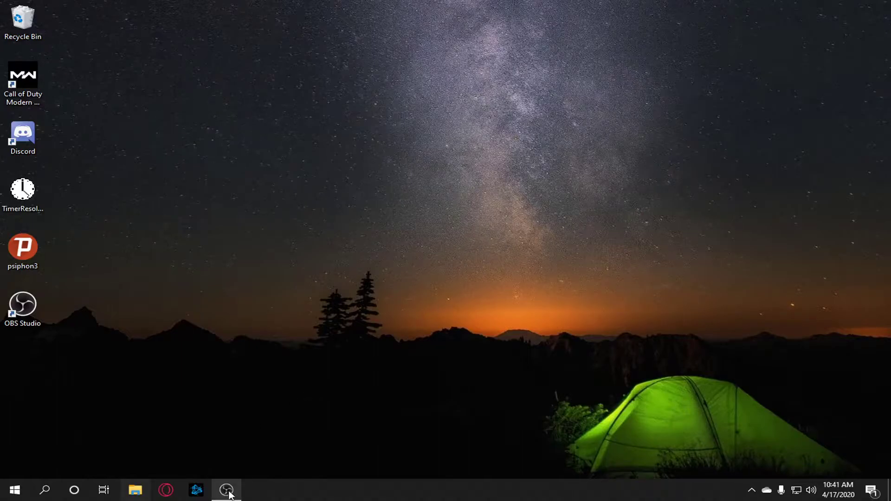
Enter %programdata% into the Run dialog's Open field, correcting a typo.
mouse_move(229, 493)
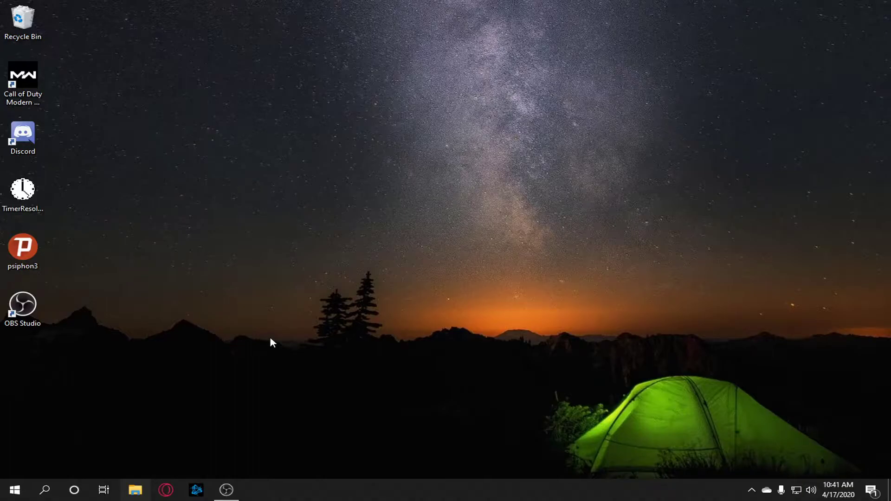
key(super+r)
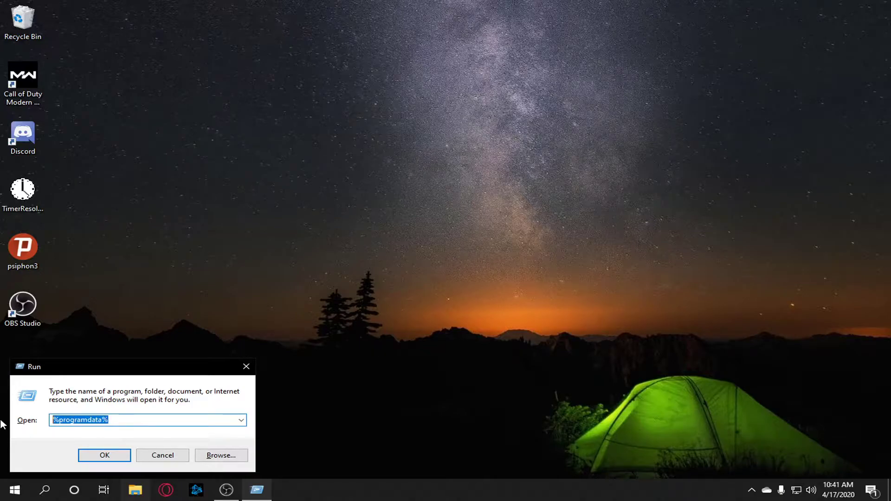
key(BackSpace)
text(%p)
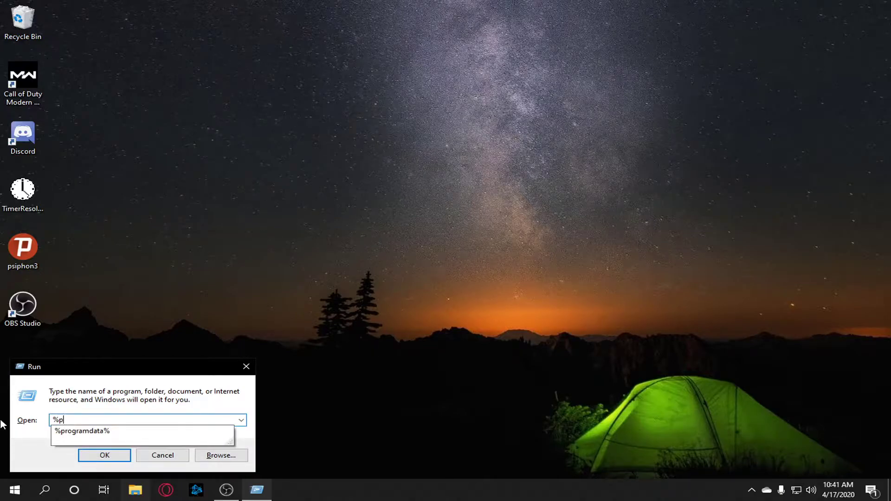
text(rofg)
key(BackSpace)
key(BackSpace)
text(gramdata%)
Navigate to ProgramData\Blizzard Entertainment\Battle.net\Cache in File Explorer.
click(103, 455)
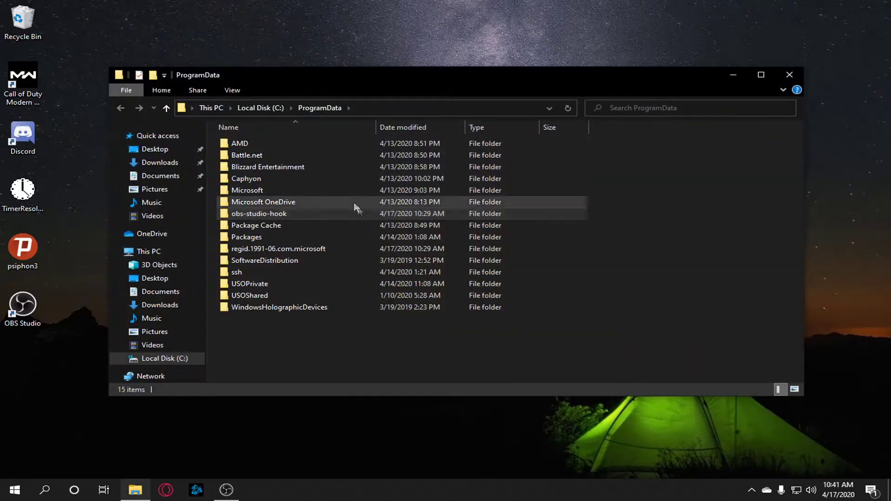
double_click(296, 166)
double_click(250, 145)
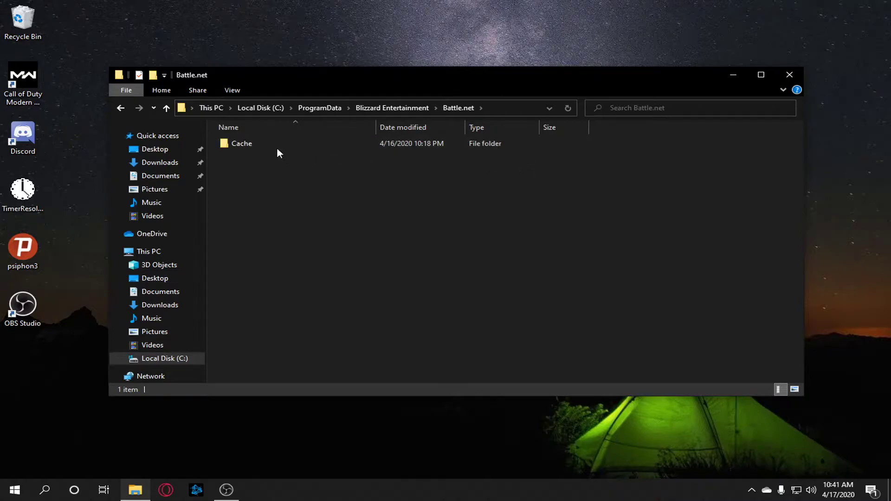
double_click(265, 144)
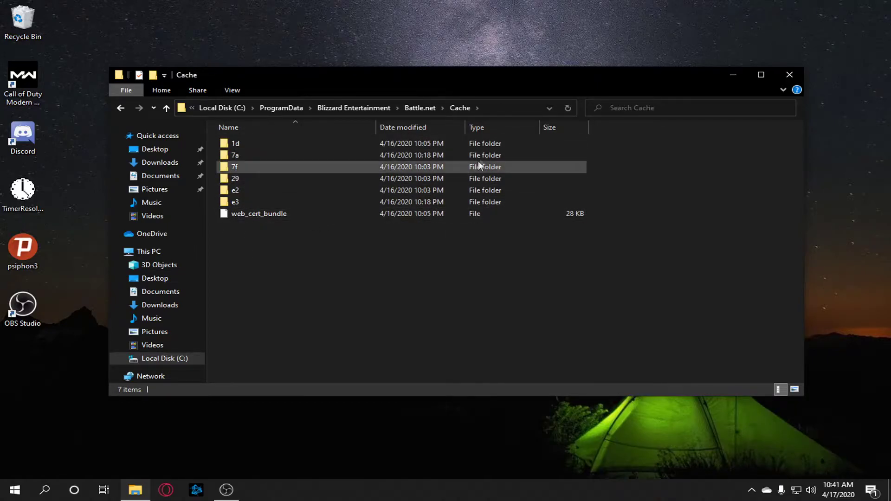
click(751, 490)
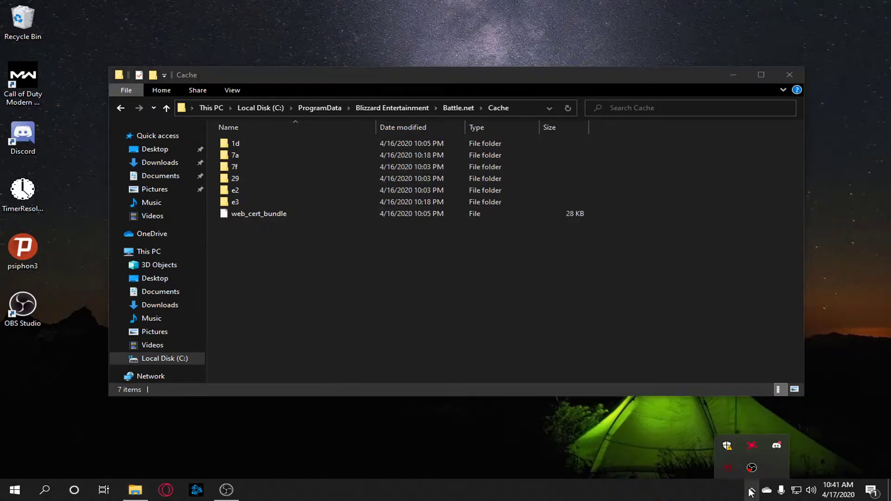
click(751, 489)
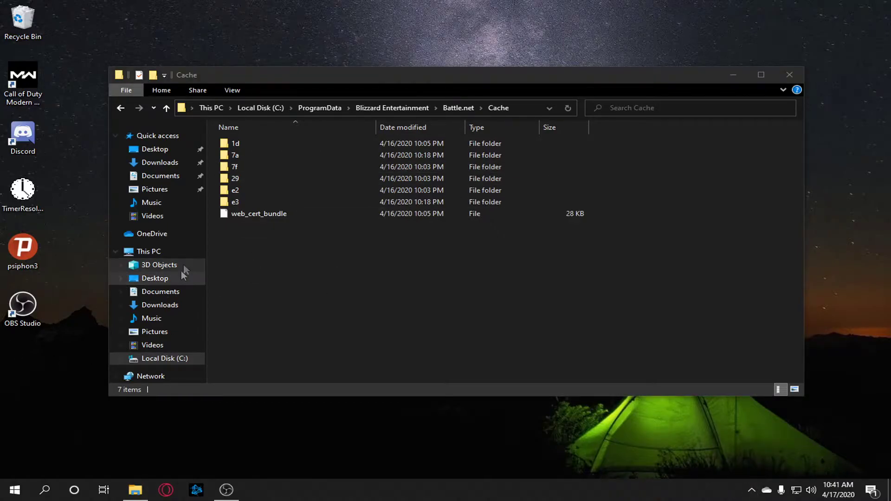
click(751, 490)
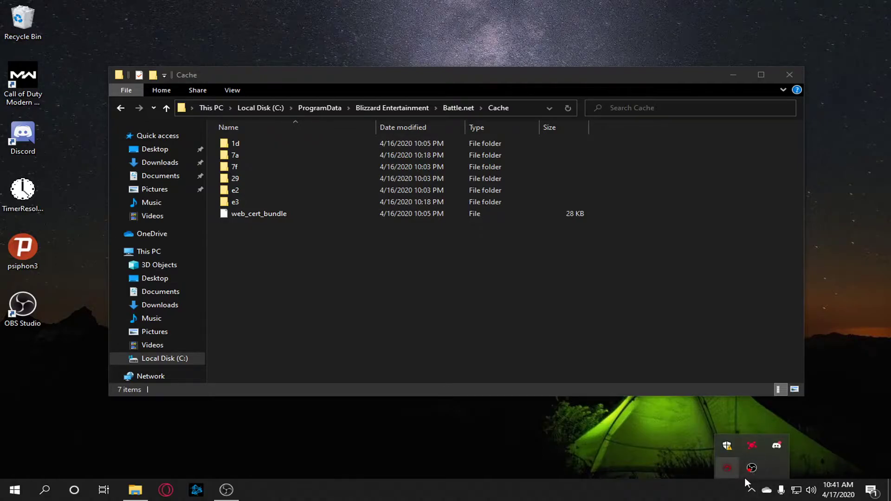
click(283, 334)
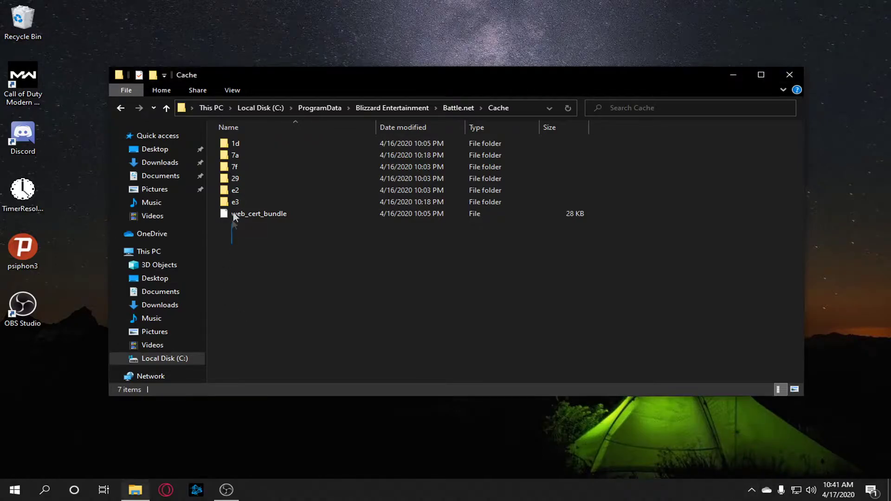
Delete all seven items in the Cache folder and close the Explorer window.
drag(232, 219, 245, 145)
right_click(244, 145)
click(343, 324)
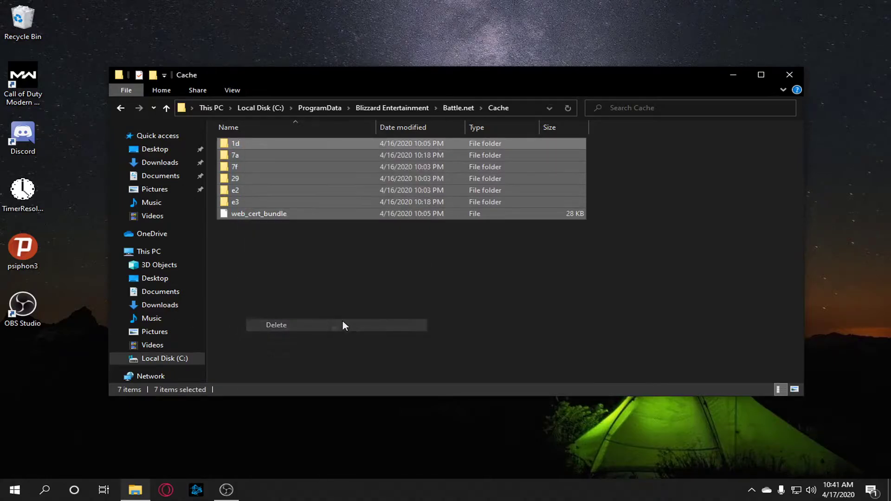
click(733, 74)
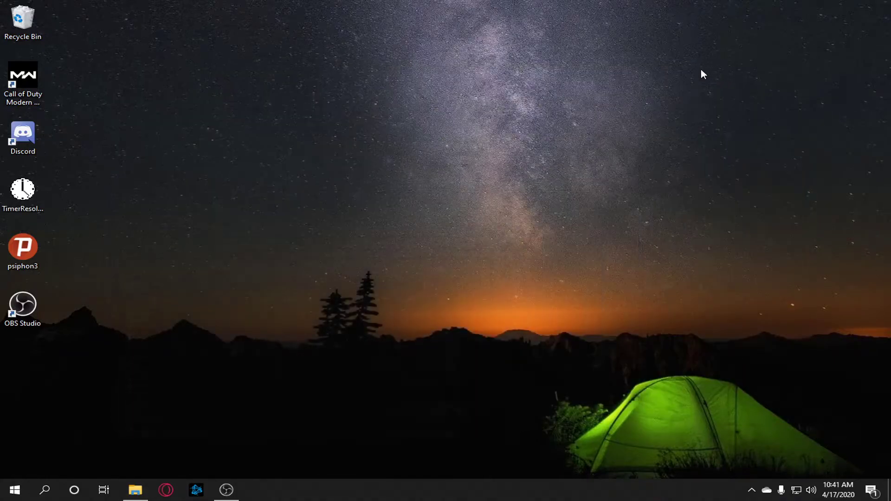
click(135, 489)
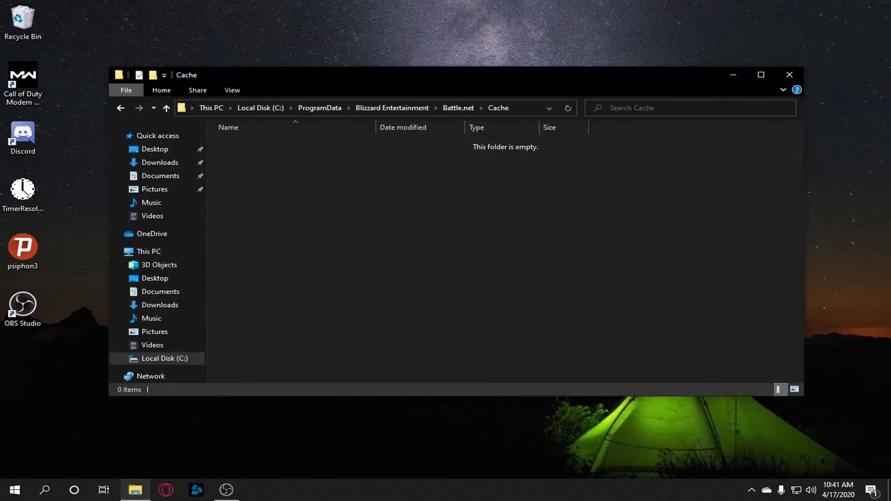
click(790, 75)
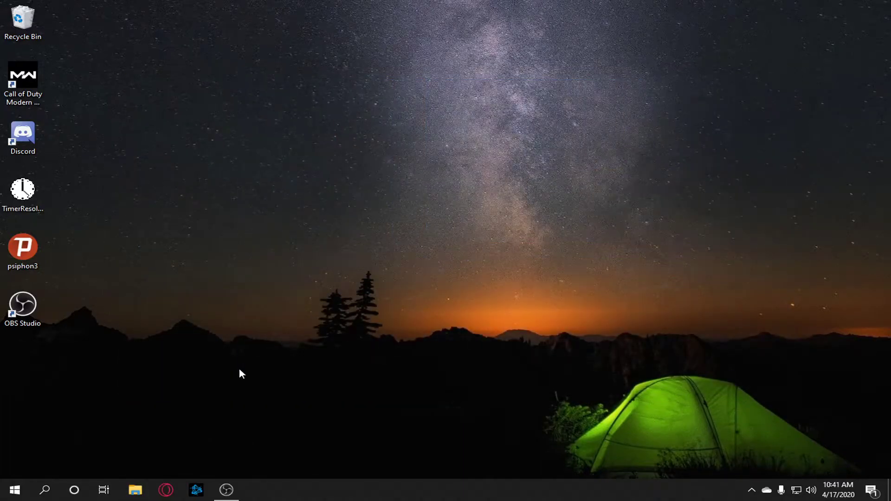
Launch Battle.net and set Call of Duty: MW's additional command line arguments to -d3d11.
click(195, 493)
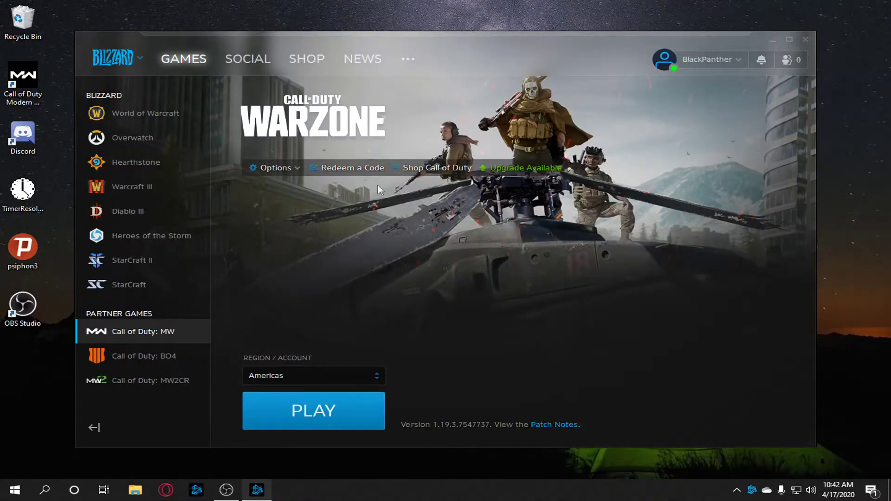
click(291, 169)
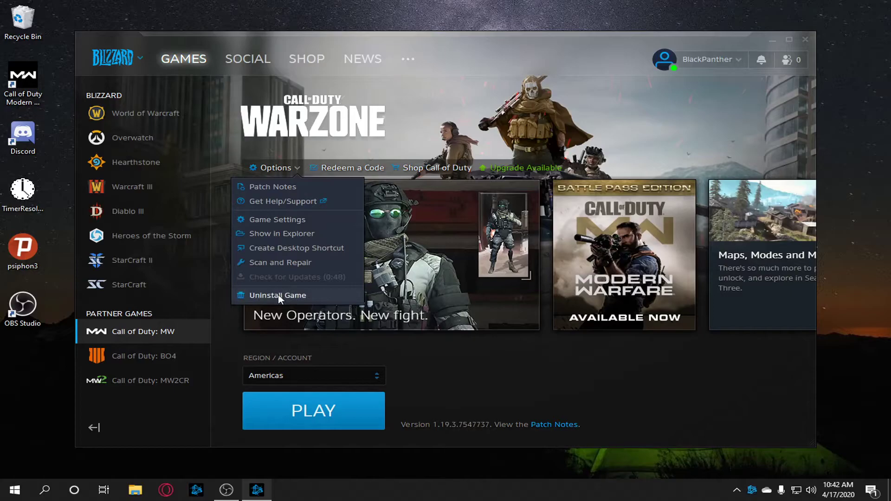
click(305, 222)
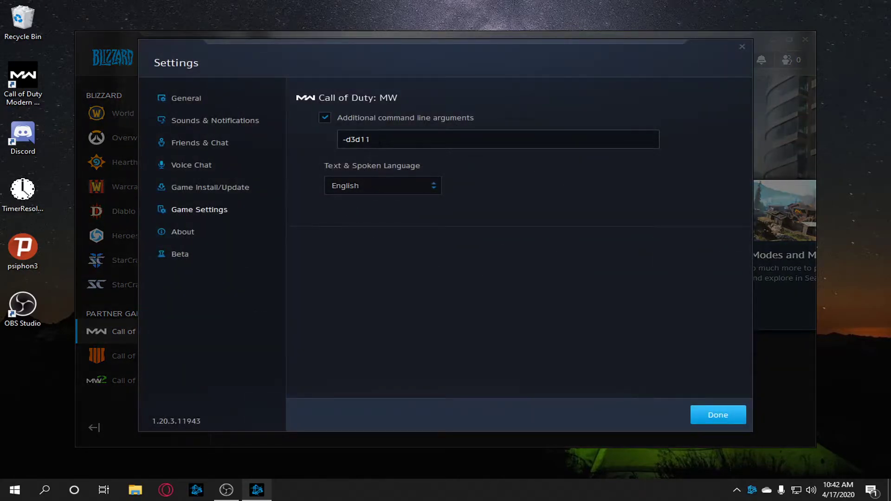
click(324, 117)
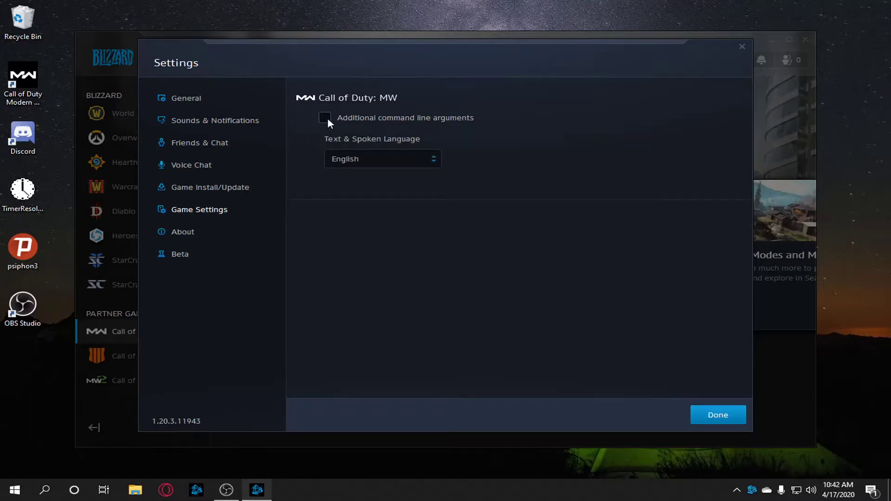
click(327, 119)
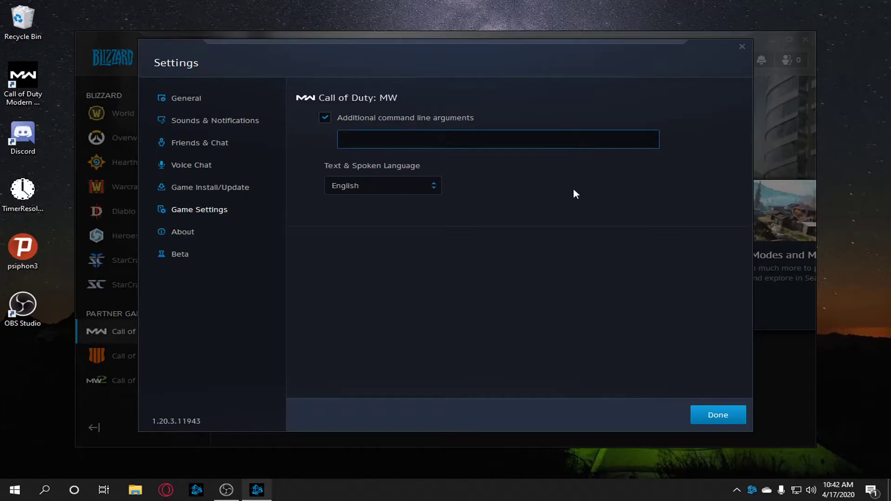
text(-d3d11)
click(709, 417)
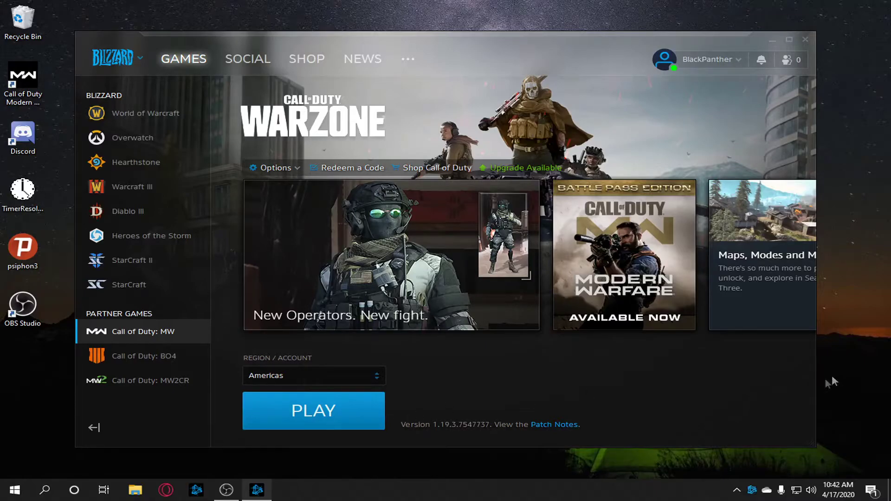
Press PLAY in Battle.net and wait for Warzone's main menu to load.
click(343, 421)
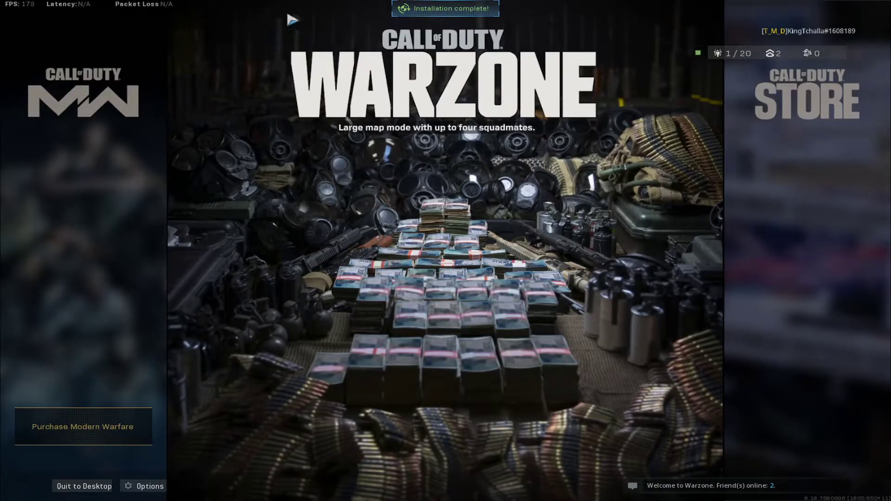
mouse_move(463, 29)
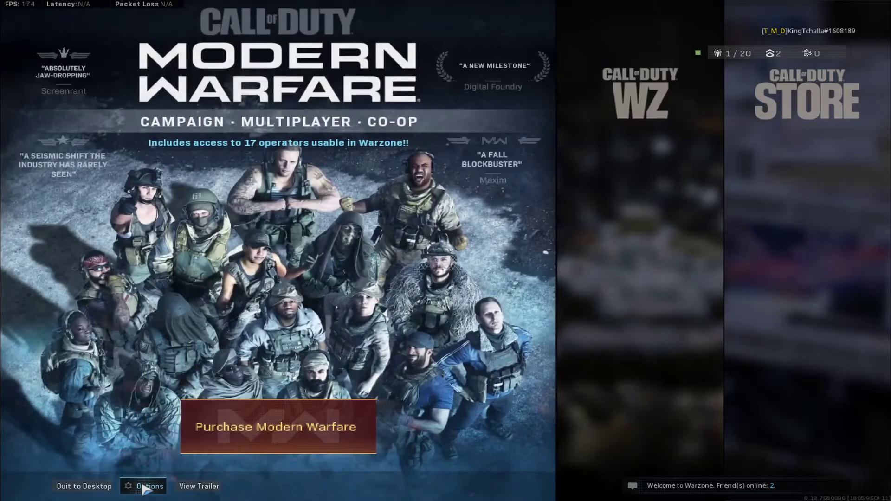
In Options > Graphics, choose Fullscreen Extended window for Display Mode.
click(143, 486)
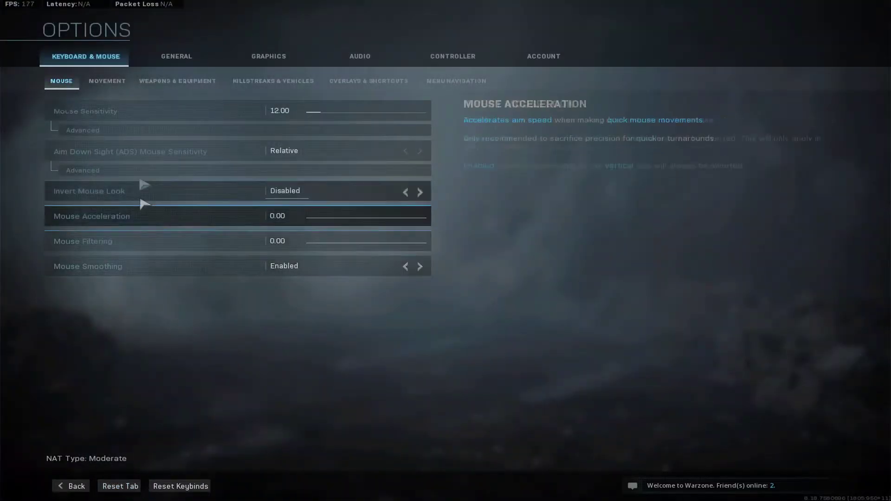
click(261, 61)
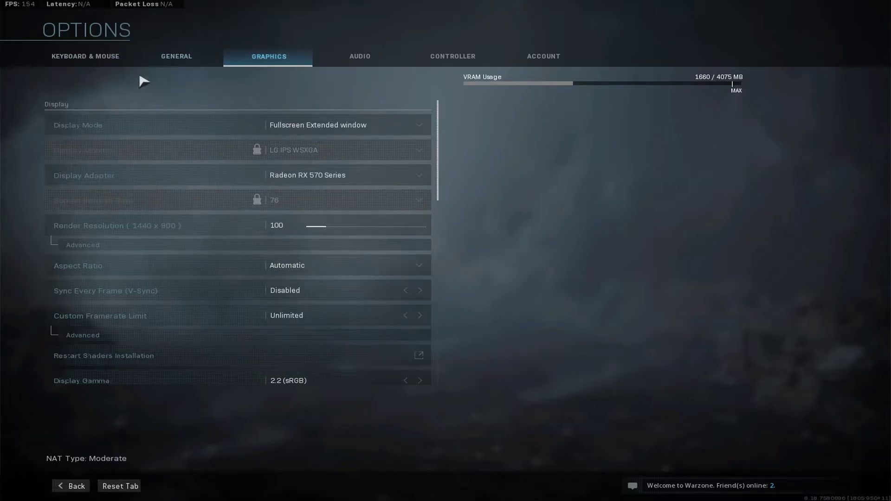
click(313, 125)
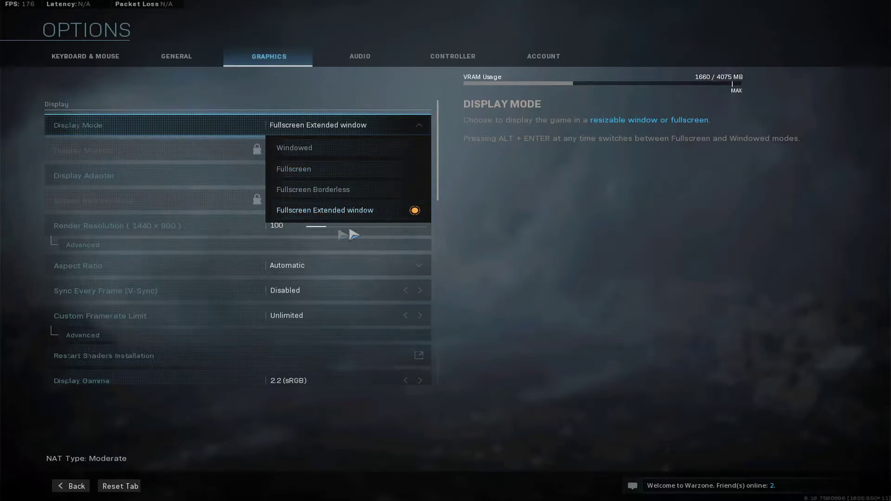
click(335, 217)
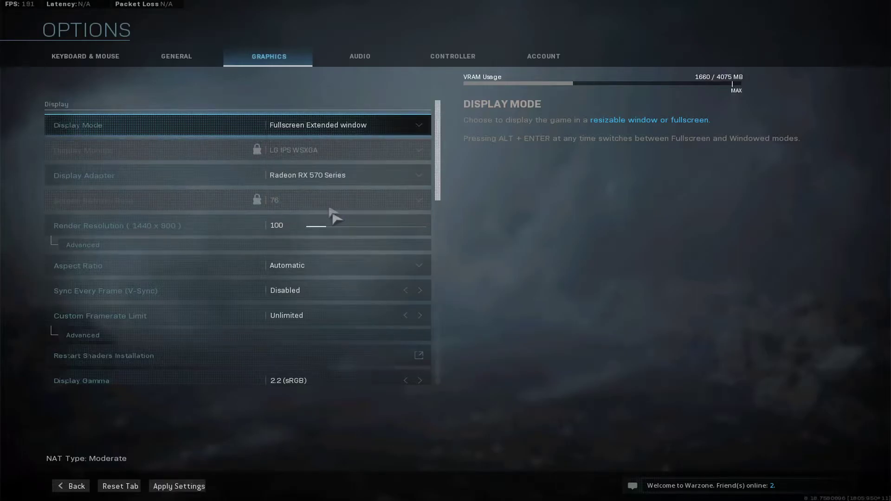